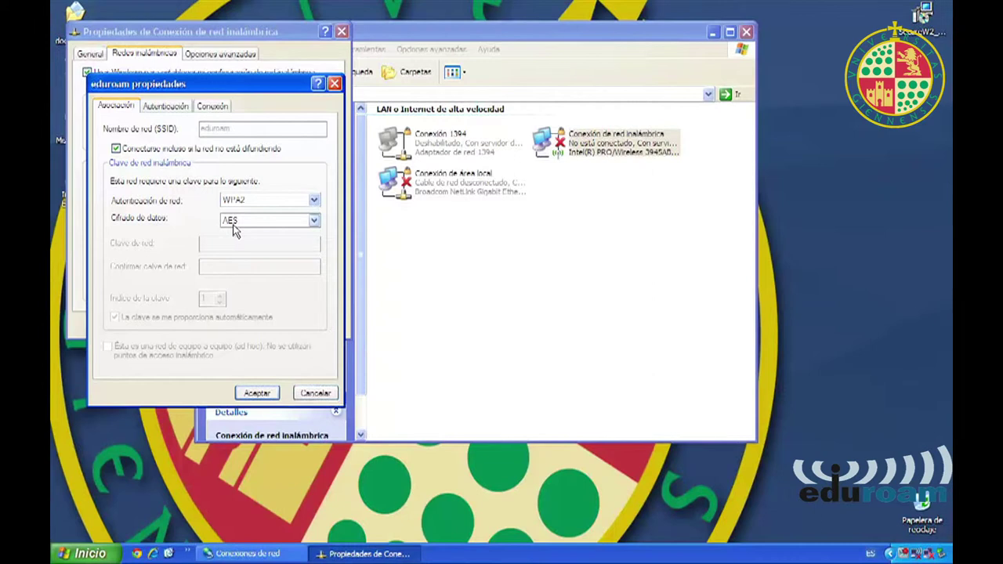
# - Enable automatic connection to eduroam when it is in range and open its SecureW2 EAP-TTLS profile for configuration
pyautogui.click(214, 105)
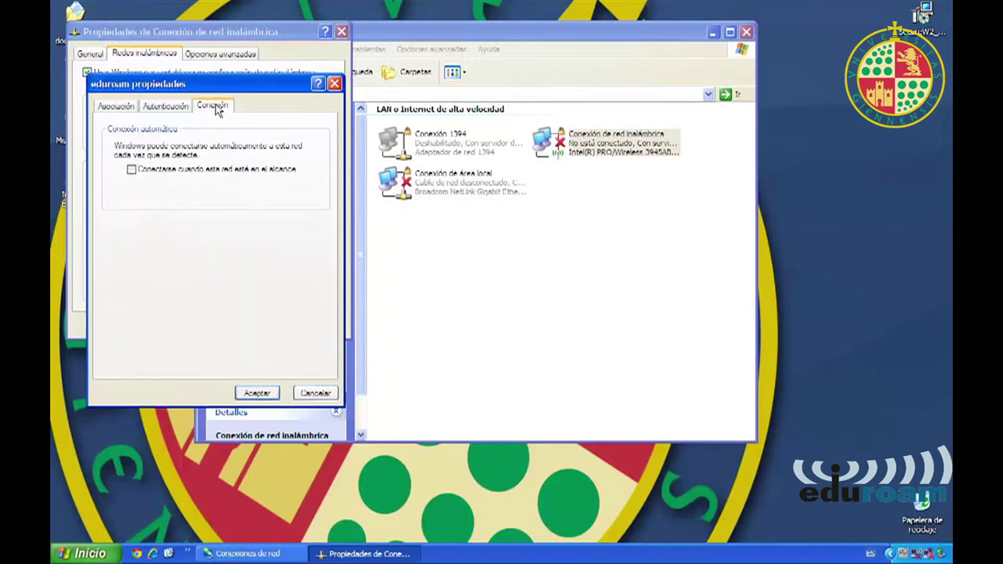
pyautogui.click(131, 171)
pyautogui.click(165, 105)
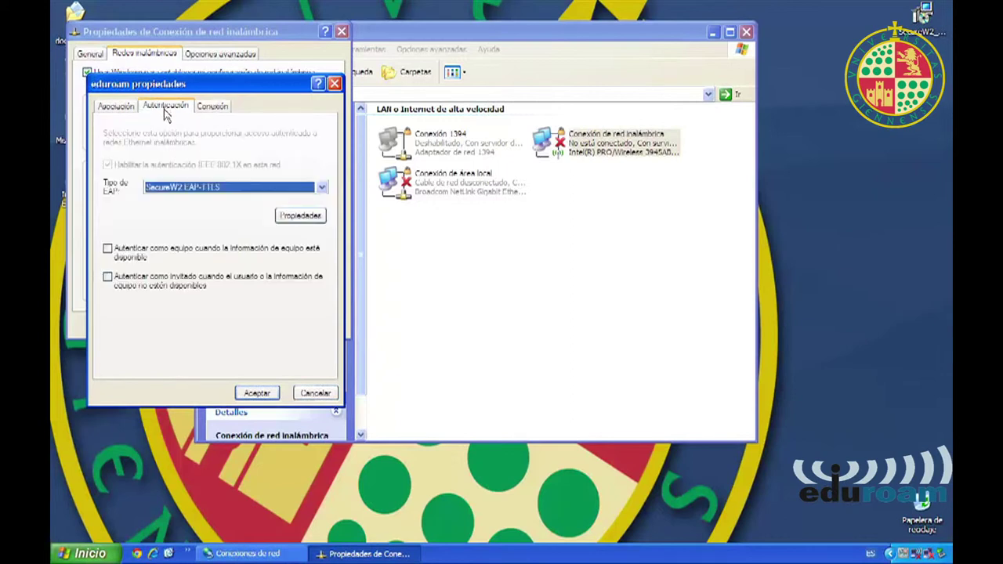
pyautogui.click(292, 216)
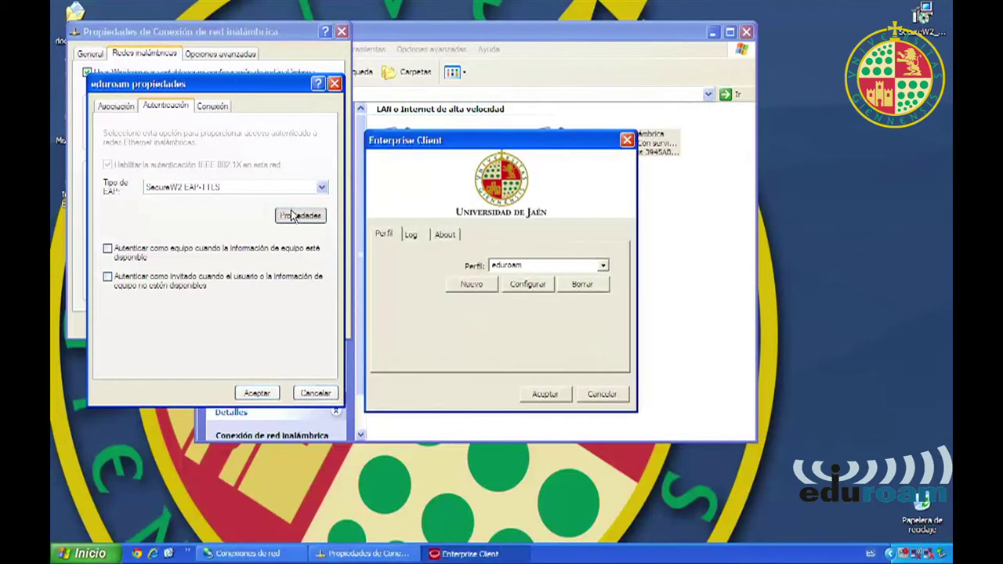
pyautogui.click(527, 285)
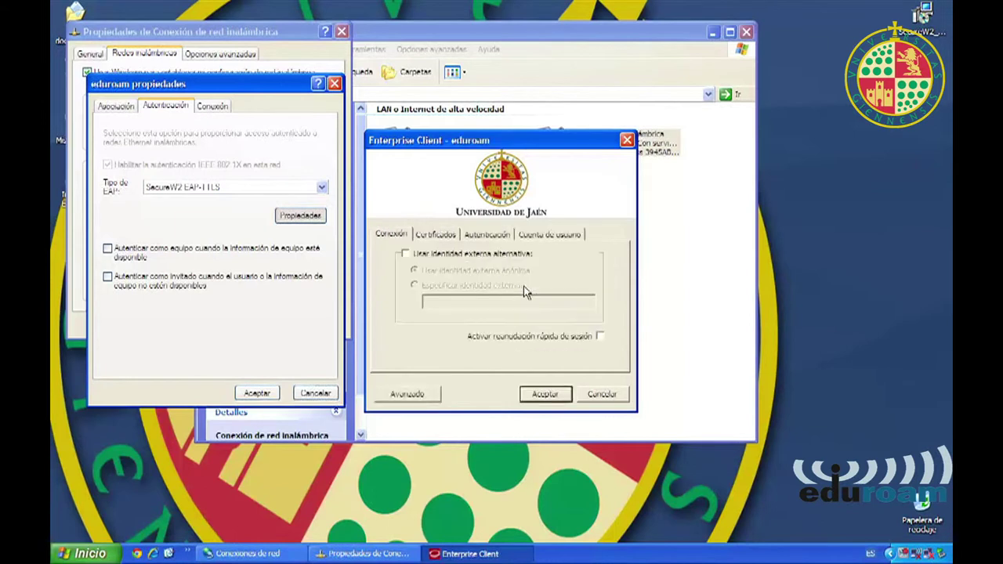
# - Enable an alternative external identity, specify the university's anonymous address for it, and activate fast session resumption
pyautogui.click(461, 256)
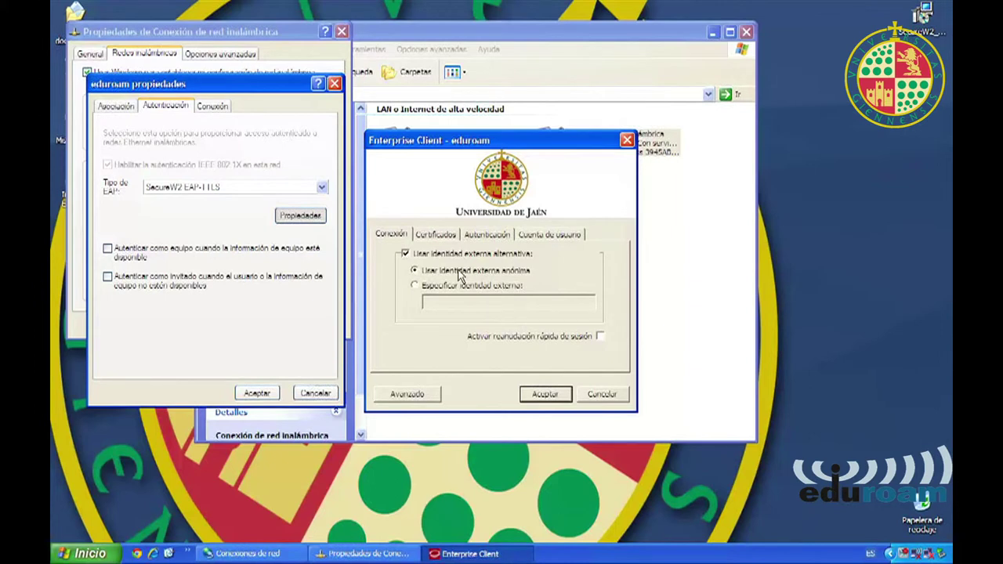
pyautogui.click(458, 285)
pyautogui.click(458, 299)
pyautogui.write('anonymous@ujaen.es')
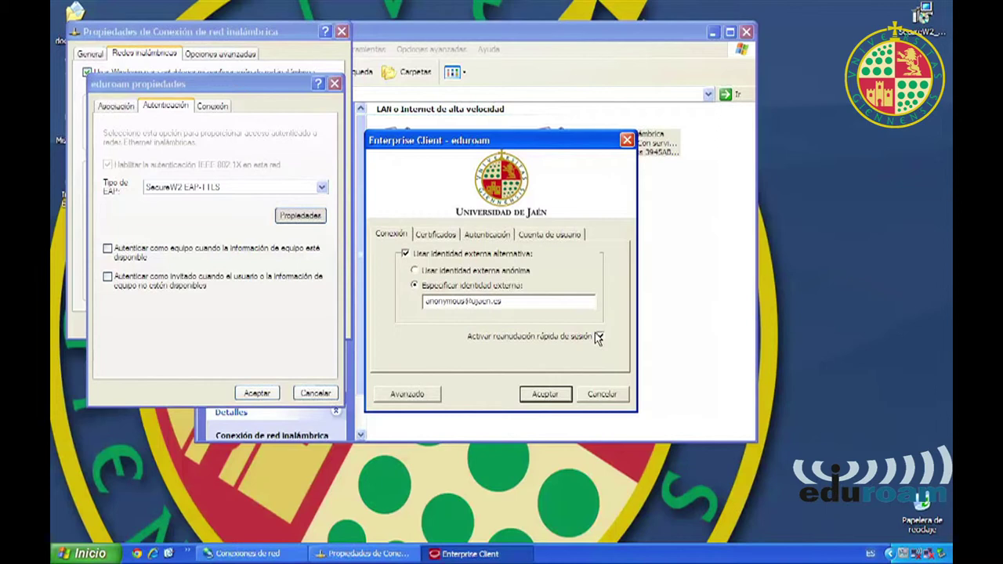
# - Enable server certificate verification and server name checking in the profile, with radius.ujaen.es as the server name
pyautogui.click(448, 235)
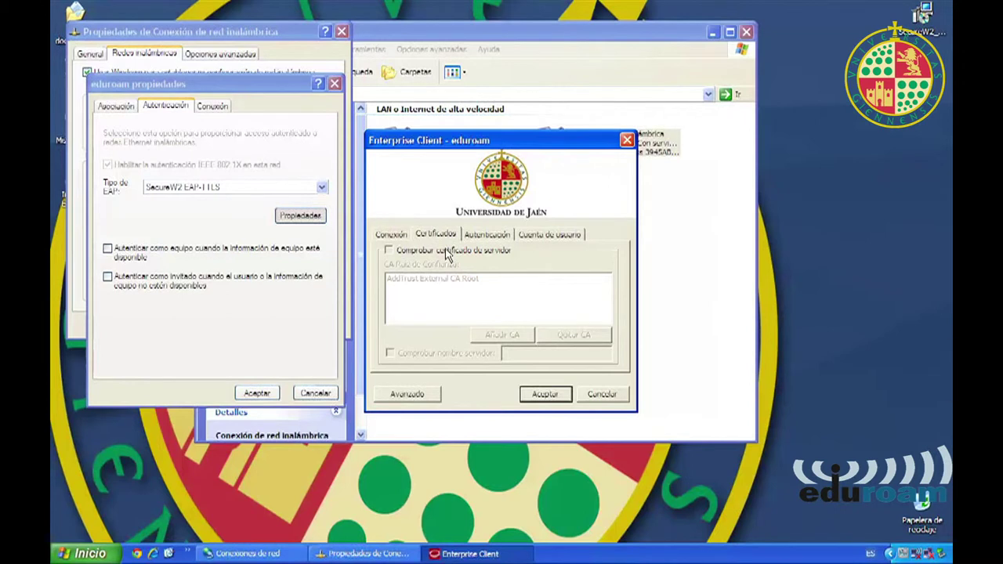
pyautogui.click(446, 251)
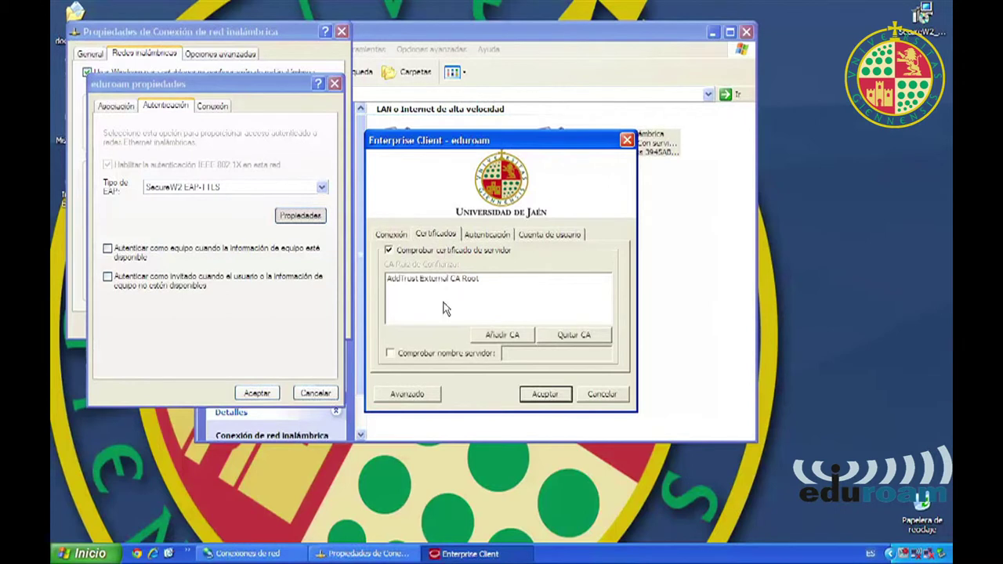
pyautogui.click(459, 355)
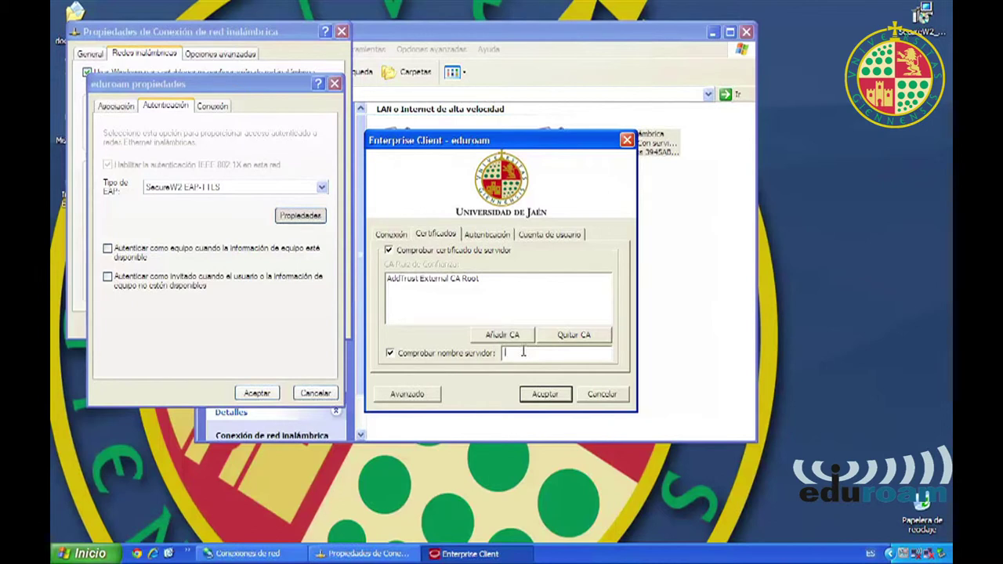
pyautogui.write('radius.ujaen.es')
# - Enter the university account's username and password in the profile and allow this account for logging on to the computer
pyautogui.click(488, 234)
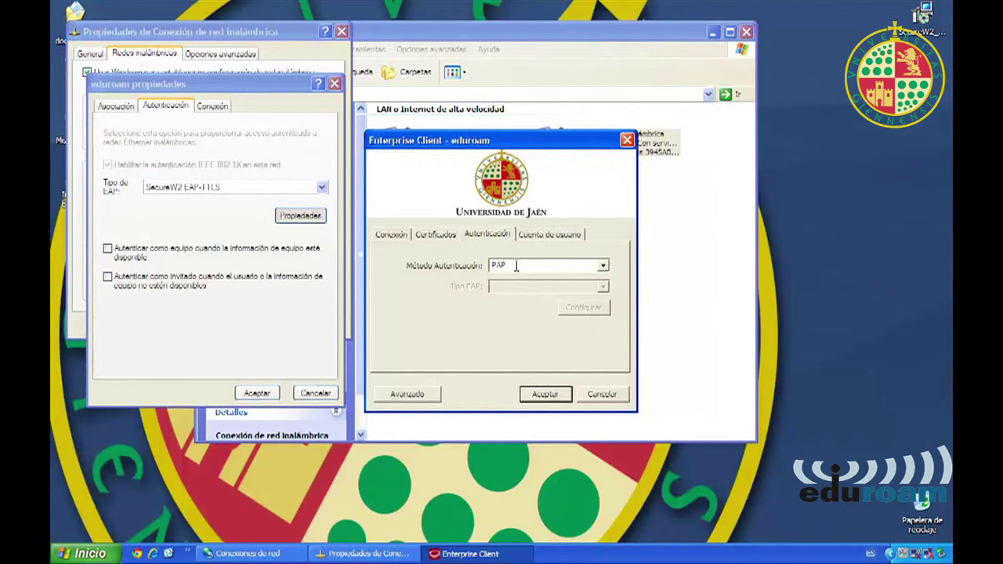
pyautogui.click(539, 237)
pyautogui.click(581, 272)
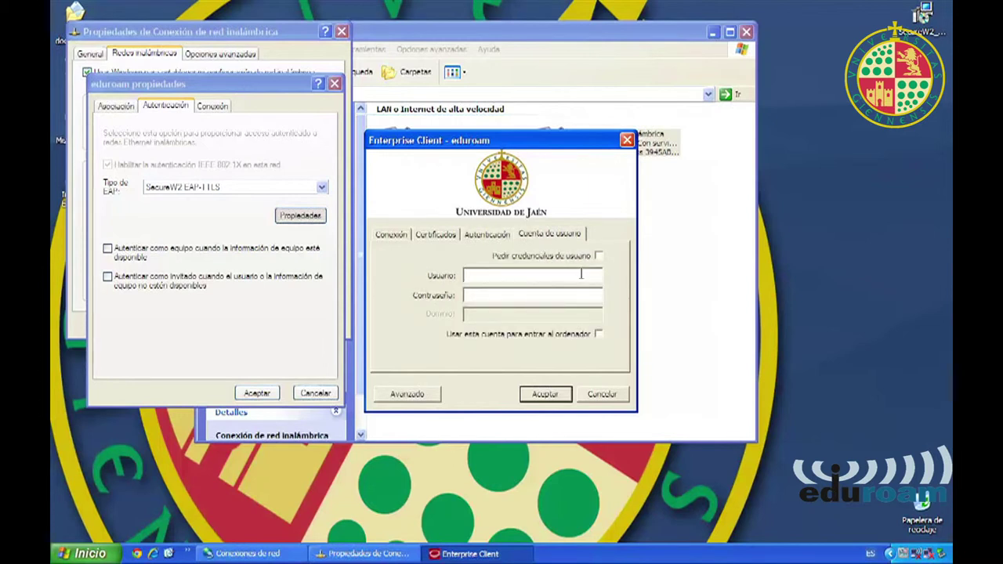
pyautogui.write('CuentaTIC')
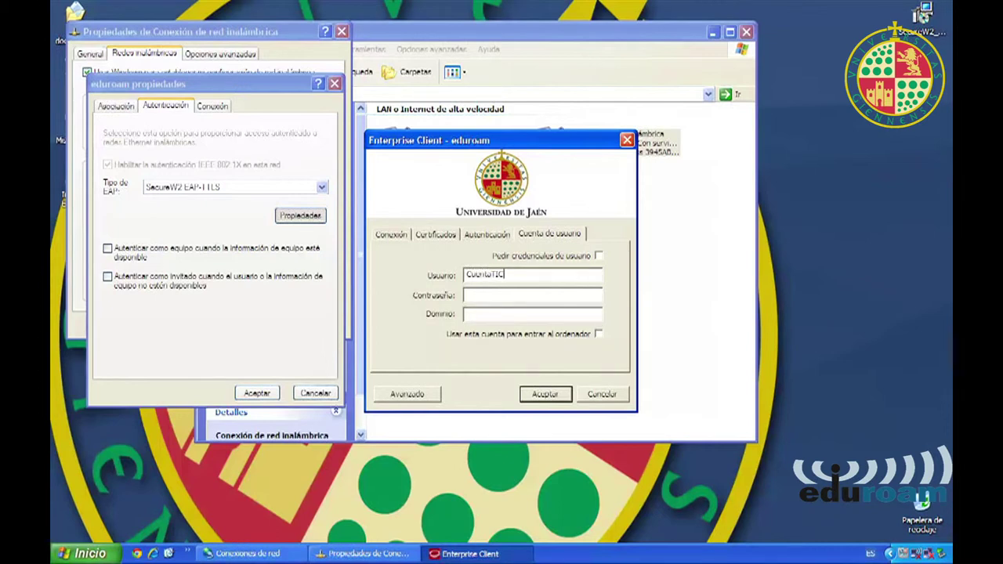
pyautogui.write('deEjemplo@ujaen.es')
pyautogui.press('Tab')
pyautogui.write('*****')
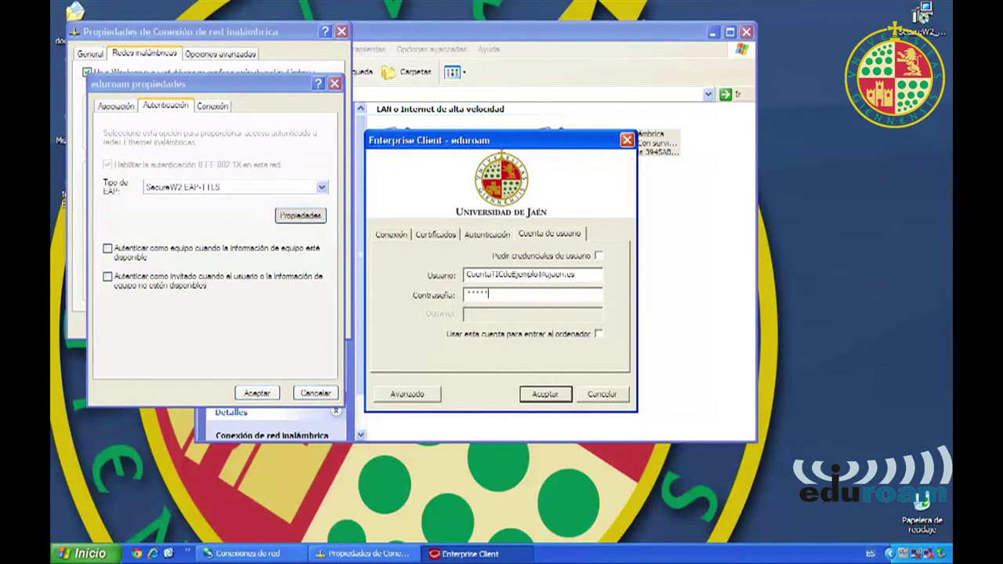
pyautogui.write('*****')
pyautogui.click(599, 334)
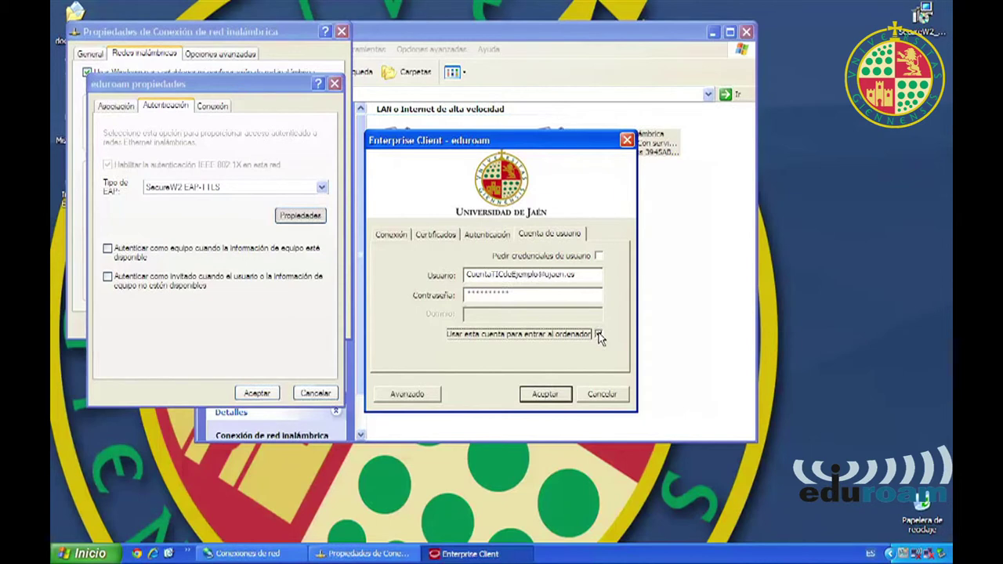
pyautogui.click(599, 334)
# - Have Force SecureW2 user interface, Always save user credentials and Hide domain enabled in the advanced options, and save the eduroam profile and network properties
pyautogui.click(421, 393)
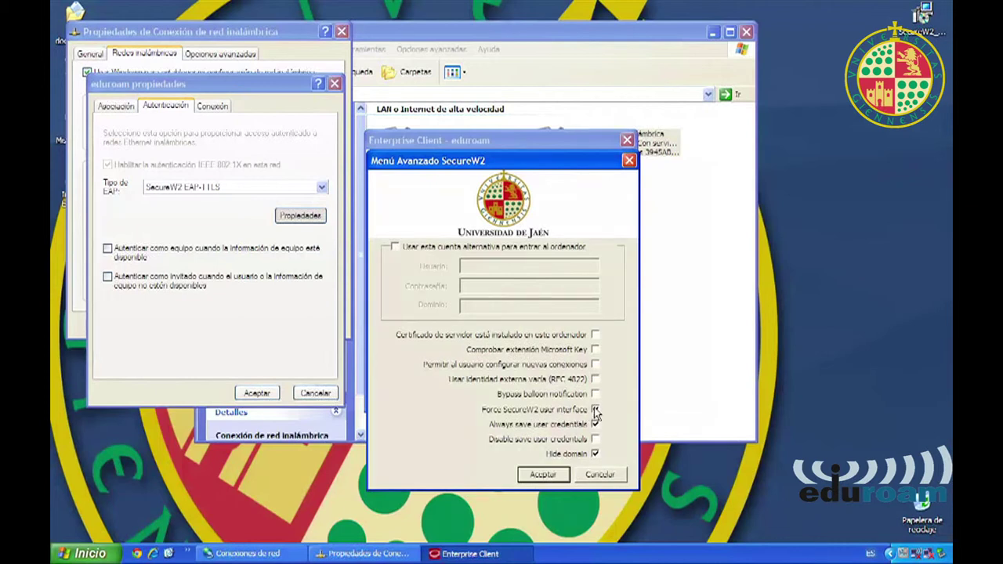
pyautogui.click(594, 425)
pyautogui.click(549, 474)
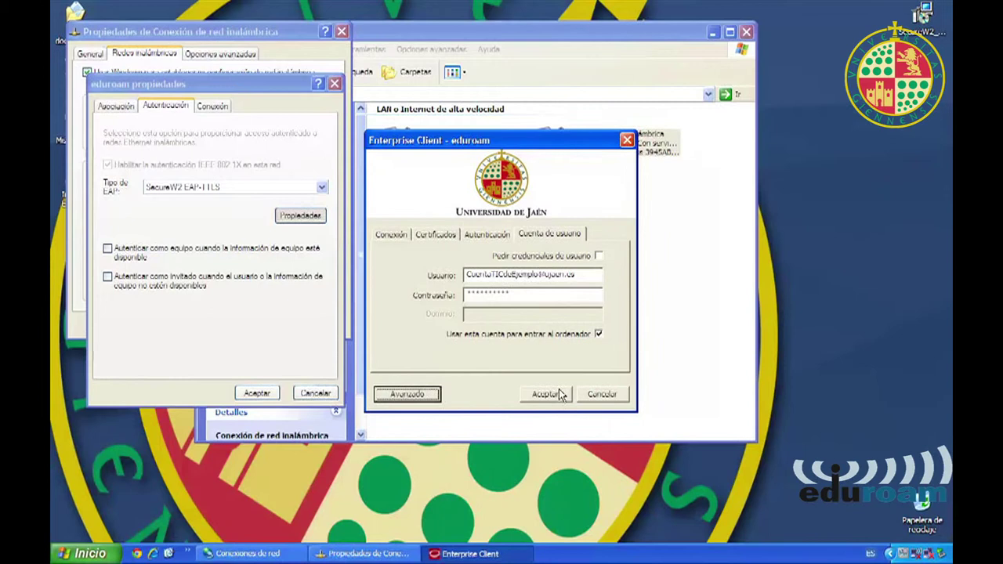
pyautogui.click(549, 395)
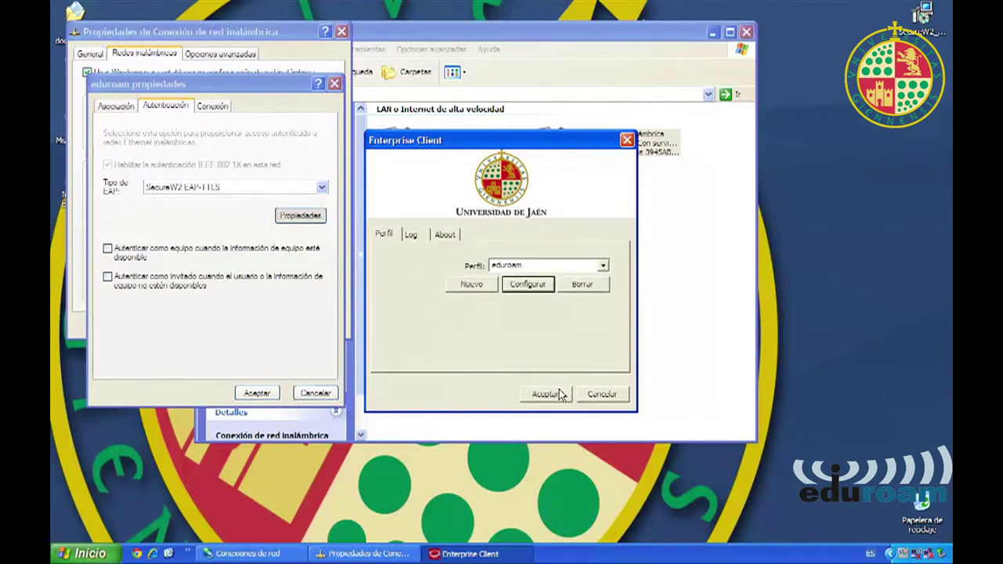
pyautogui.click(548, 394)
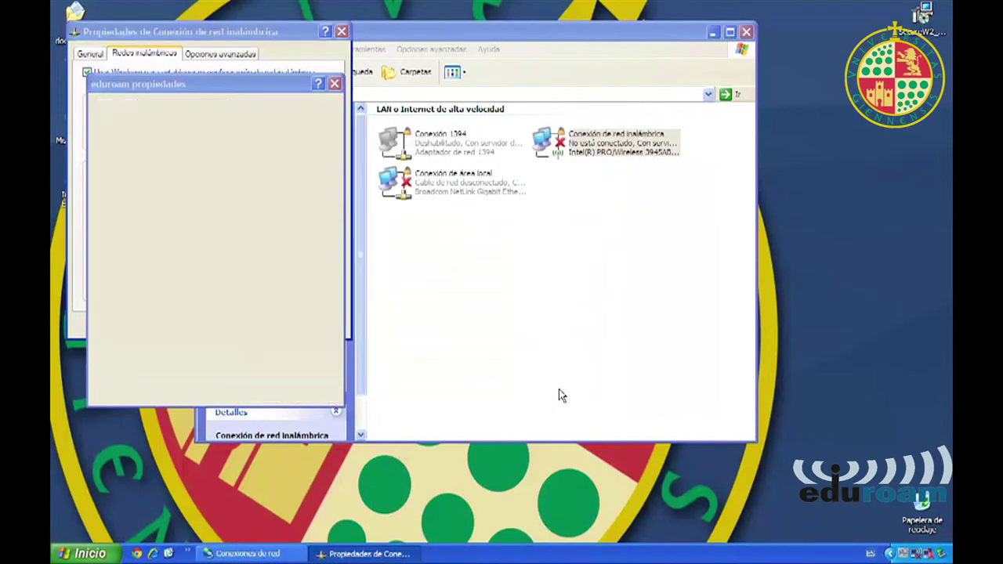
pyautogui.click(268, 394)
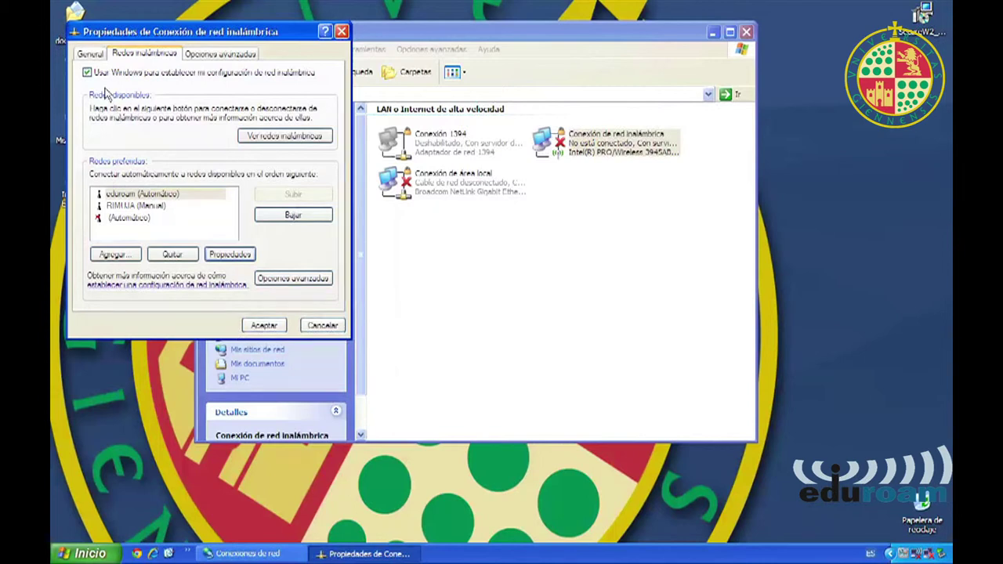
# - Make sure Internet Protocol (TCP/IP) obtains its IP and DNS server addresses automatically, accept the wireless connection properties and close Network Connections
pyautogui.click(96, 56)
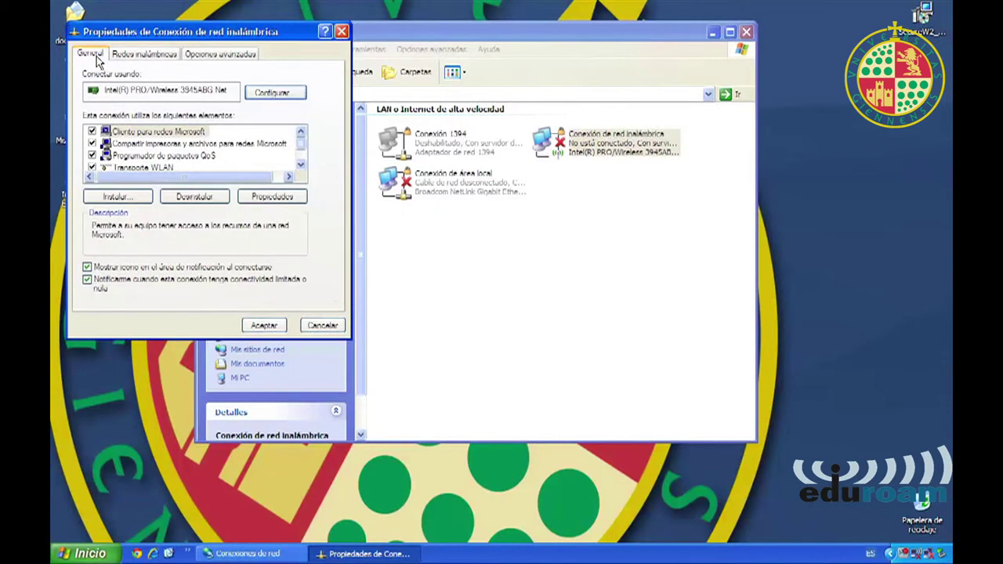
pyautogui.click(300, 163)
pyautogui.click(235, 166)
pyautogui.click(194, 168)
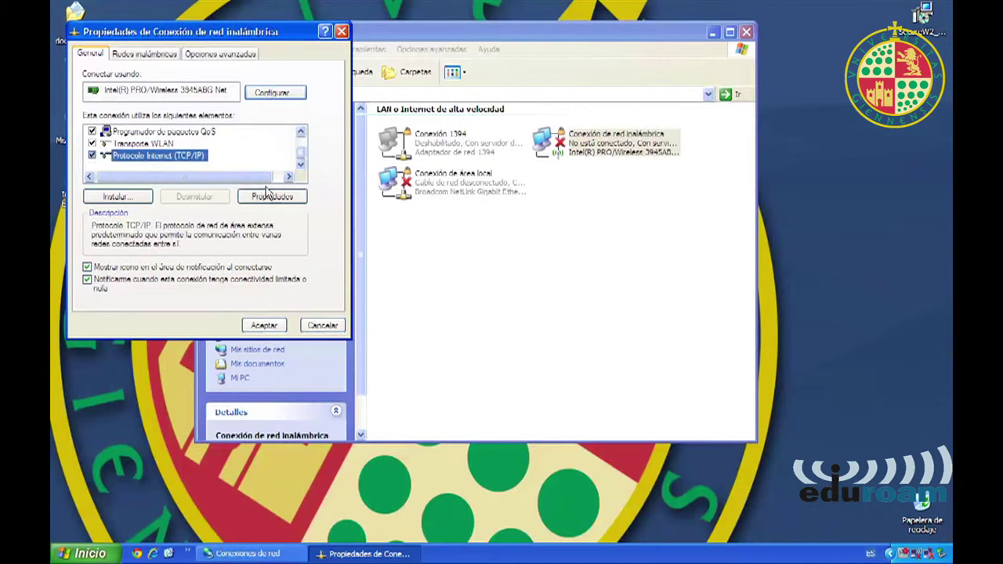
pyautogui.click(245, 196)
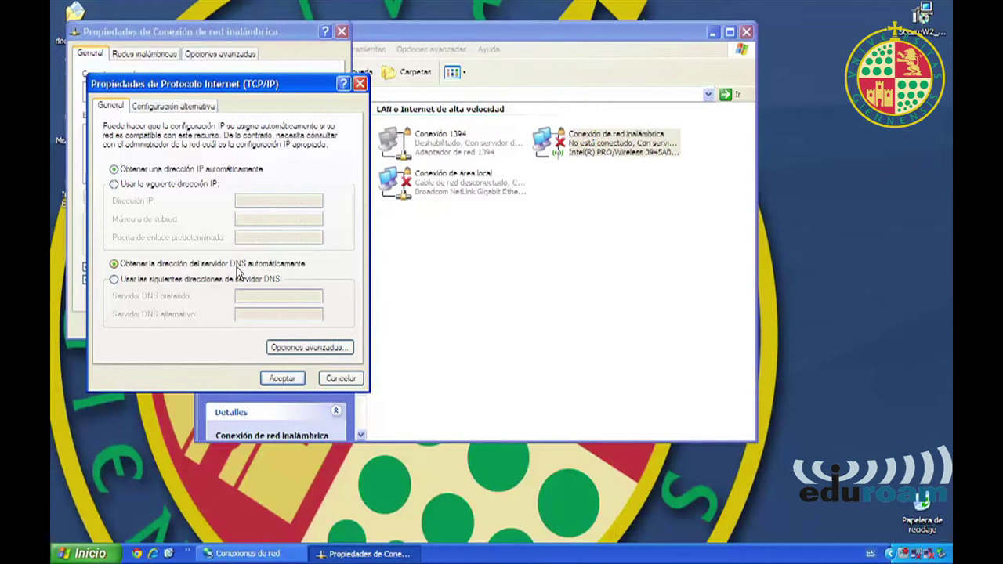
pyautogui.click(281, 379)
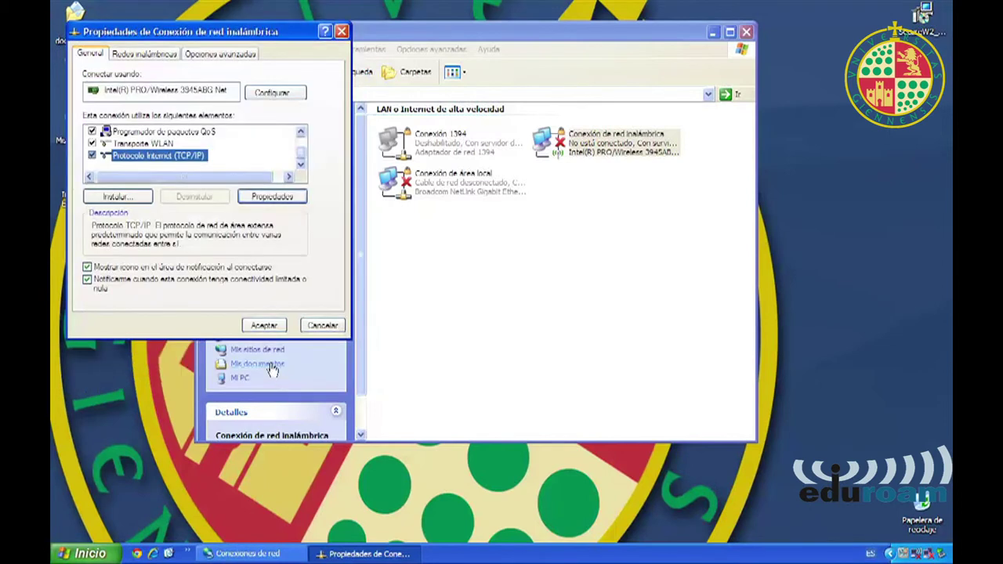
pyautogui.click(262, 325)
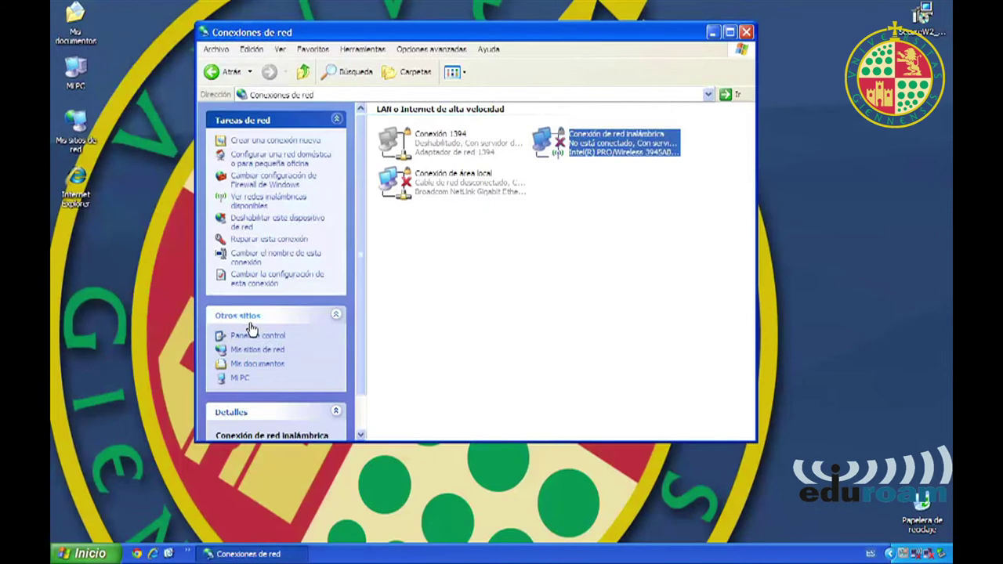
pyautogui.click(747, 33)
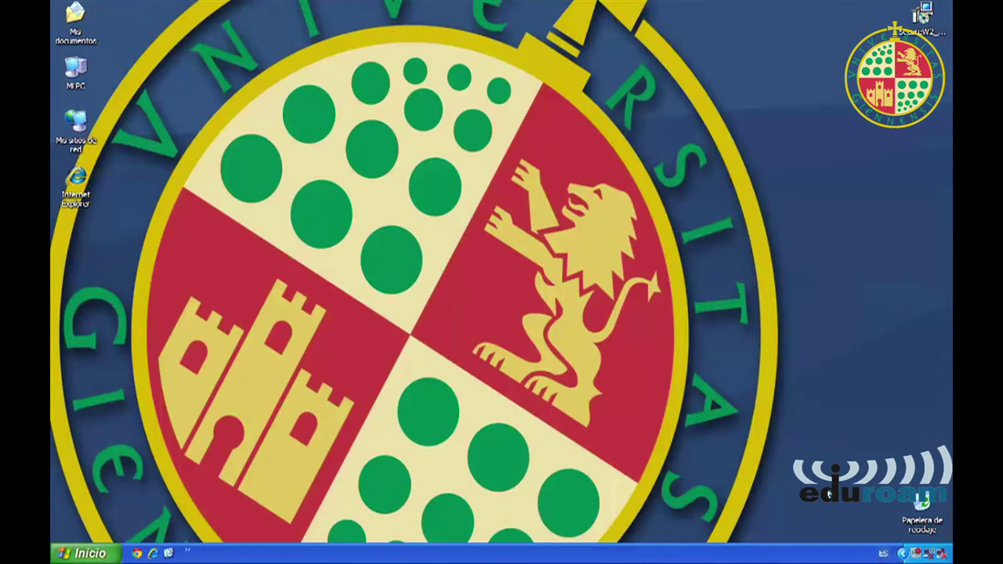
# - Display the available wireless networks and connect to eduroam
pyautogui.click(929, 554)
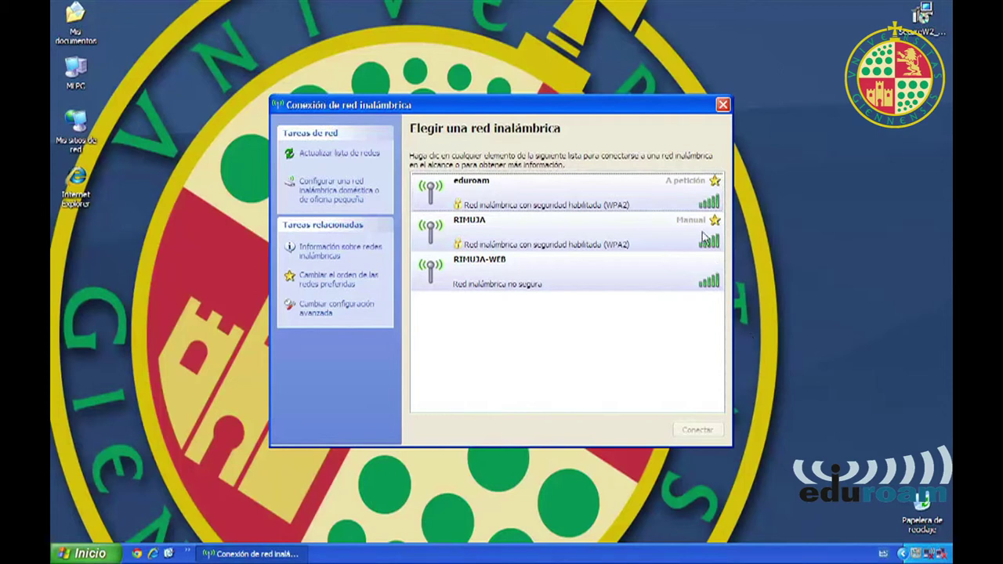
pyautogui.click(701, 200)
pyautogui.click(699, 428)
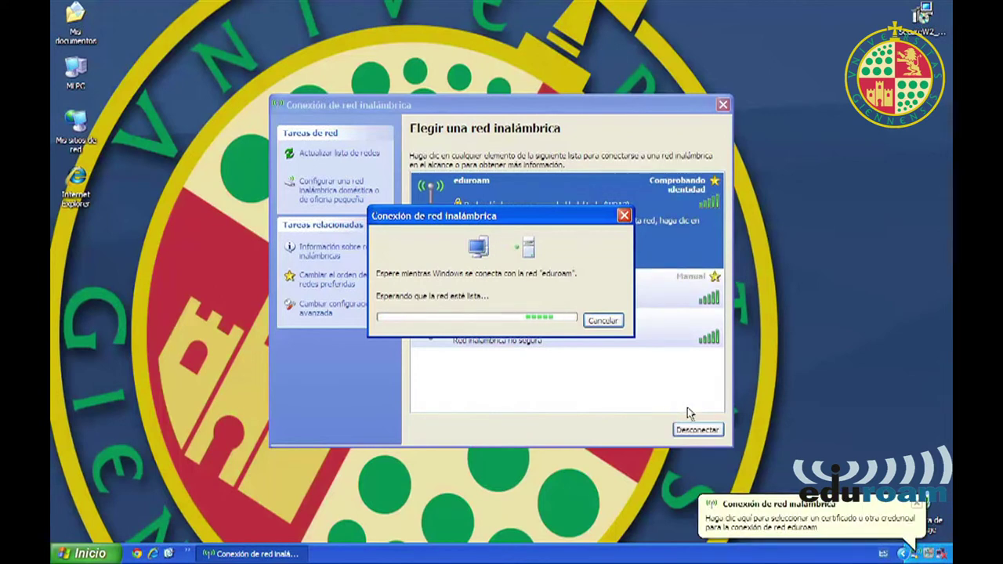
# - Supply the account's username and password in the SecureW2 credentials request, keeping the credentials saved, and submit them for eduroam
pyautogui.click(776, 519)
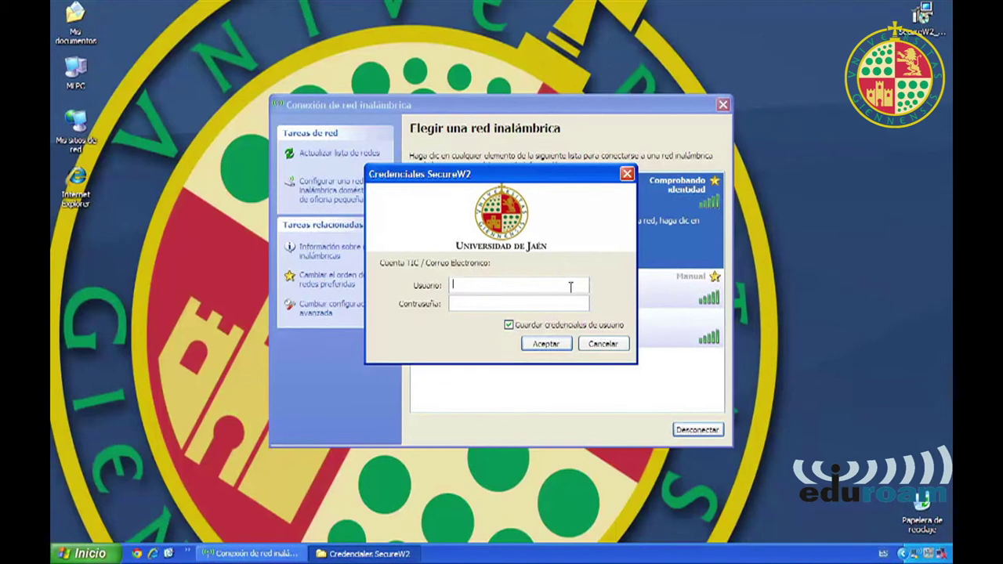
pyautogui.write('Cuenta')
pyautogui.write('TICu')
pyautogui.write('eEjem')
pyautogui.write('plo@u')
pyautogui.write('jaen')
pyautogui.write('.es')
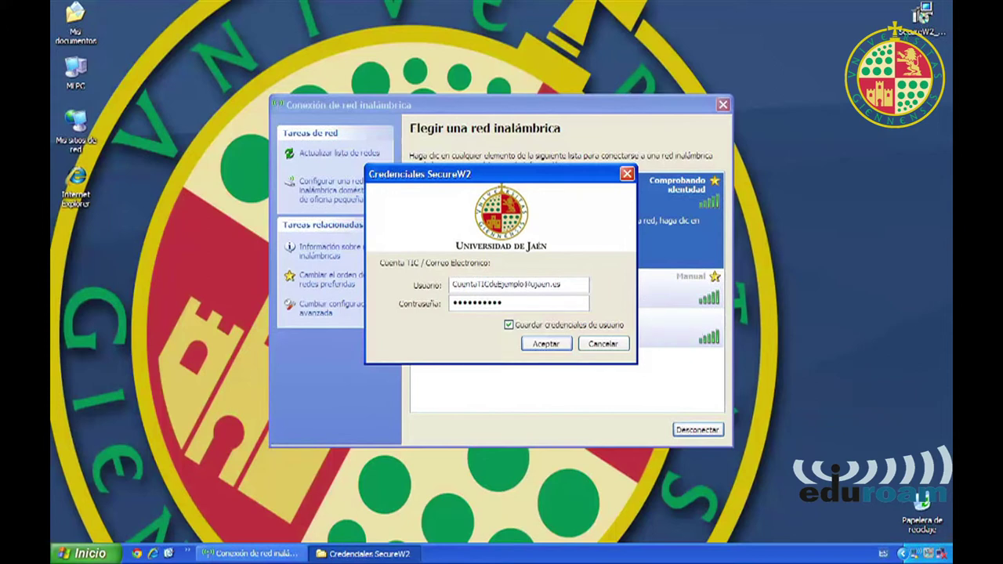
pyautogui.click(544, 344)
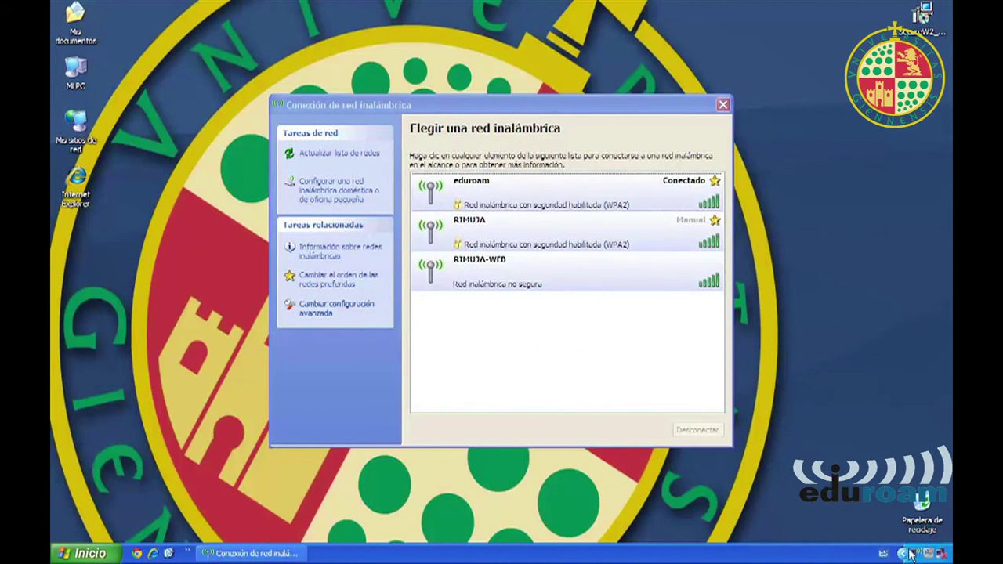
pyautogui.moveTo(913, 556)
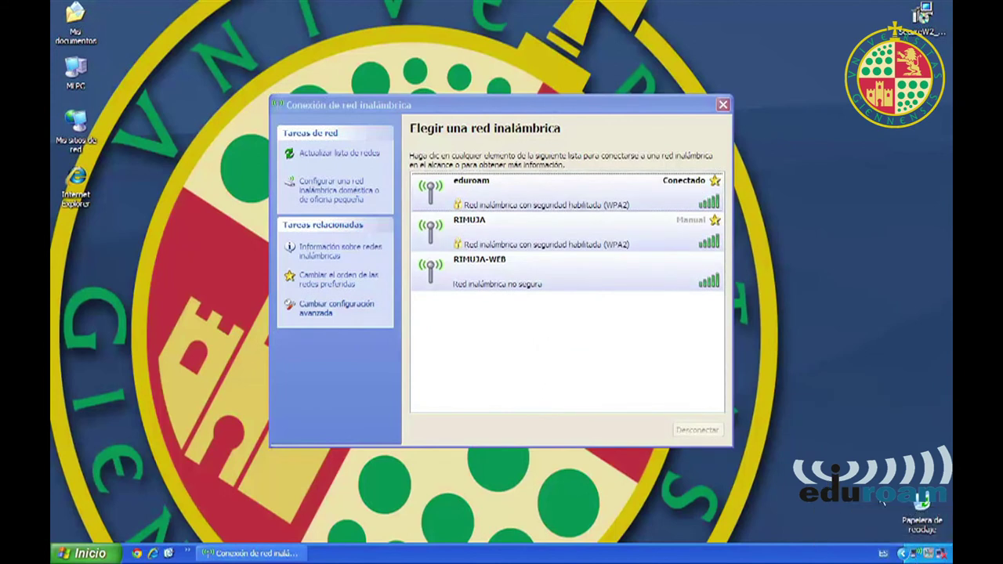